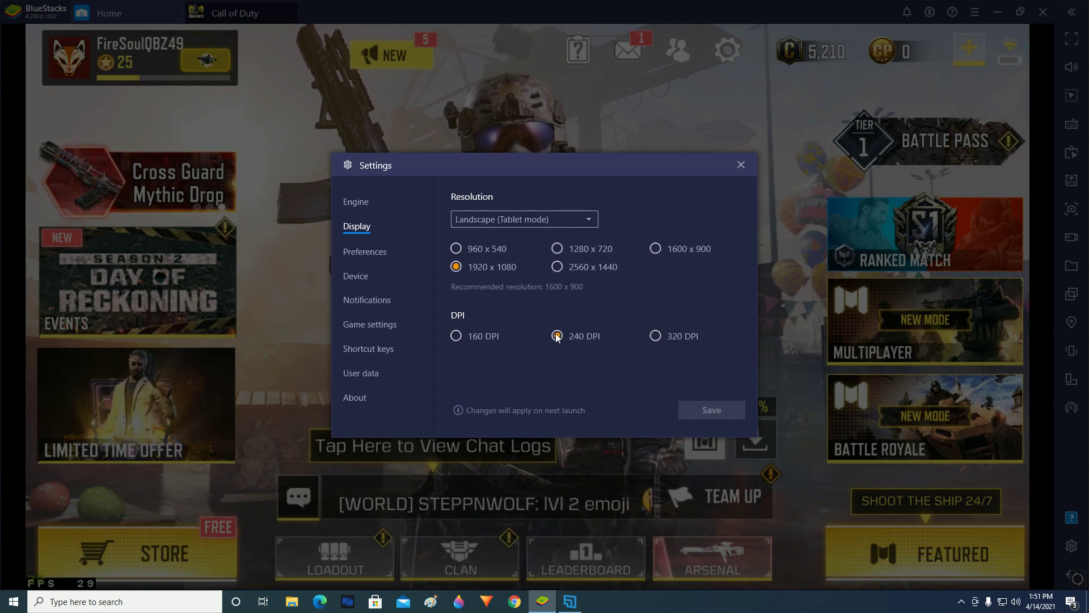
# Switch to the Preferences tab to view the language and performance settings.
pyautogui.click(367, 252)
# On the Device tab, browse the phone profile list and keep OnePlus 3T selected.
pyautogui.click(354, 276)
pyautogui.click(543, 291)
pyautogui.click(526, 309)
pyautogui.click(534, 294)
pyautogui.scroll(-1, 555, 330)
pyautogui.scroll(2, 561, 316)
pyautogui.click(518, 310)
pyautogui.click(512, 297)
pyautogui.click(626, 275)
# Bring up the Notifications settings in the Settings sidebar.
pyautogui.click(375, 302)
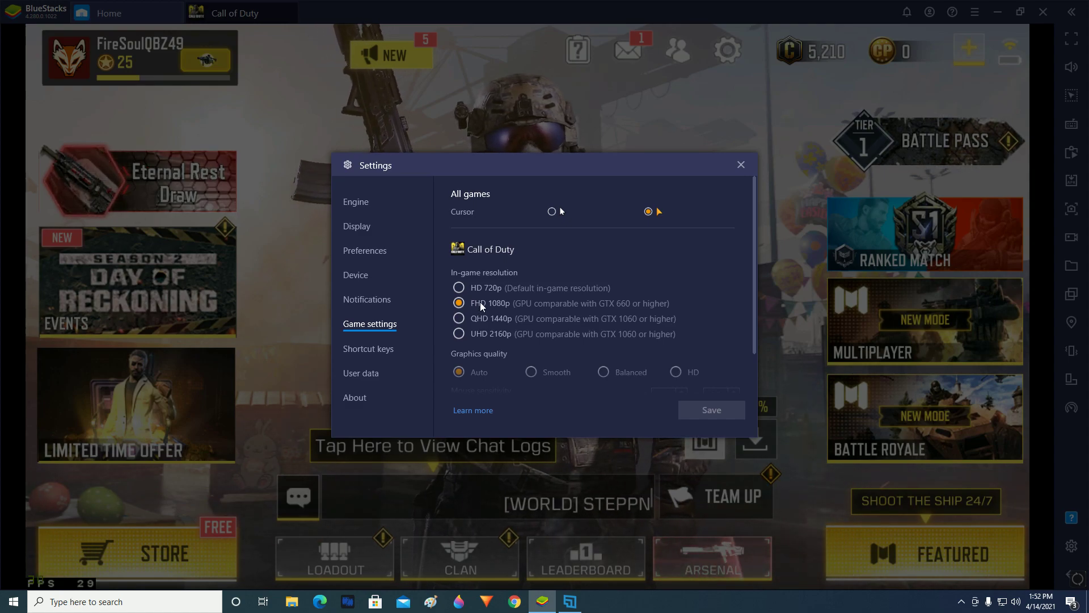